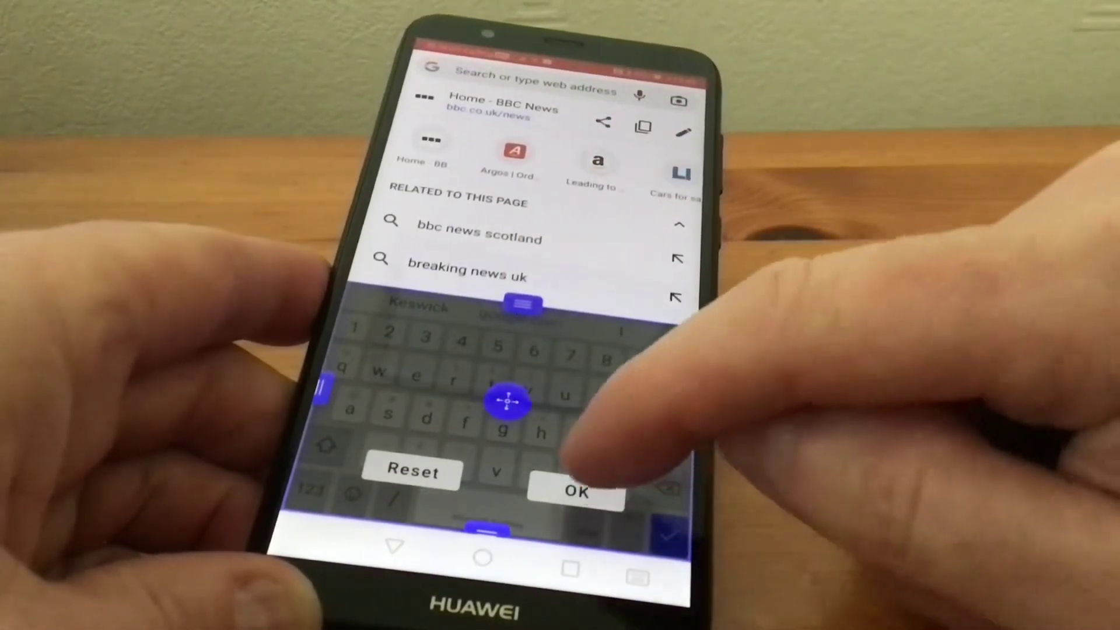
Step: Confirm the enlarged SwiftKey keyboard size with OK
left_click(576, 490)
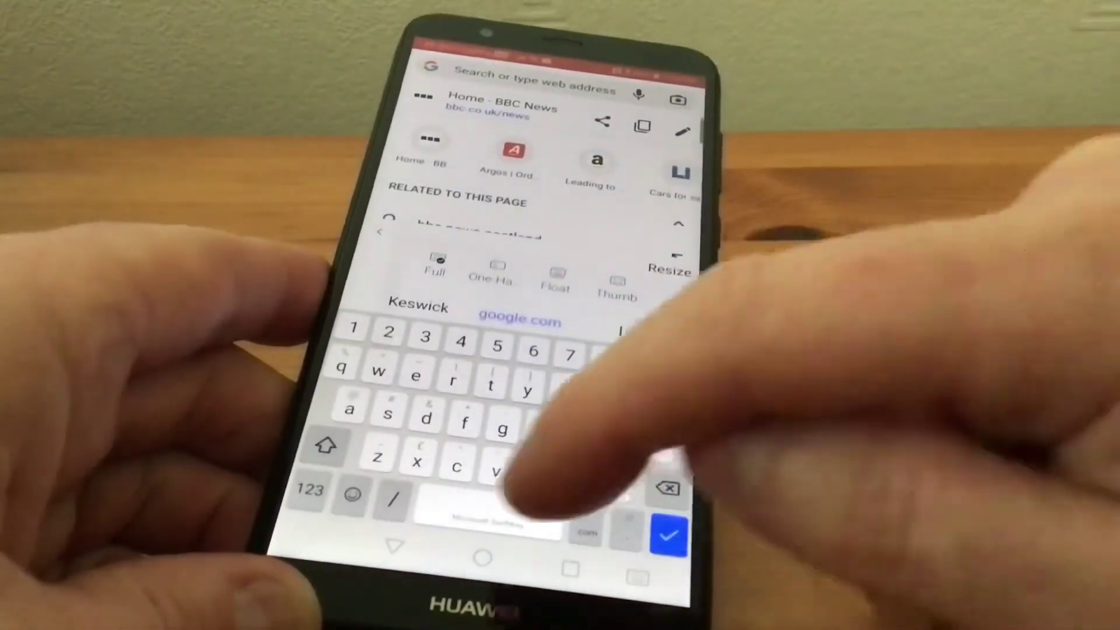
Step: Reopen Chrome from the home screen to confirm the keyboard stays enlarged, then return home
left_click(483, 558)
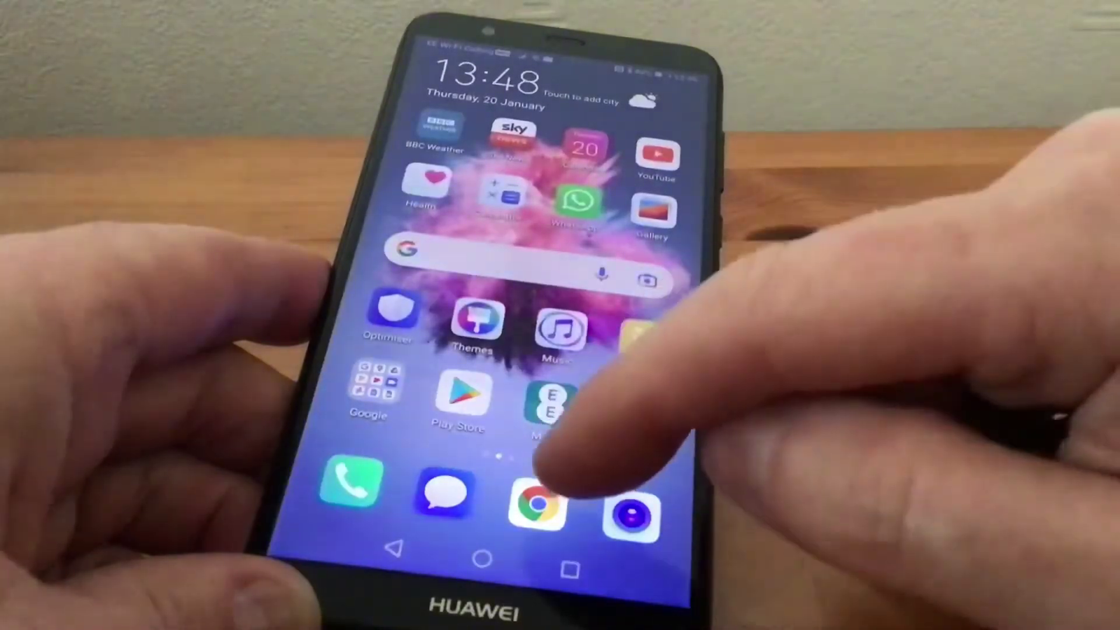
left_click(539, 503)
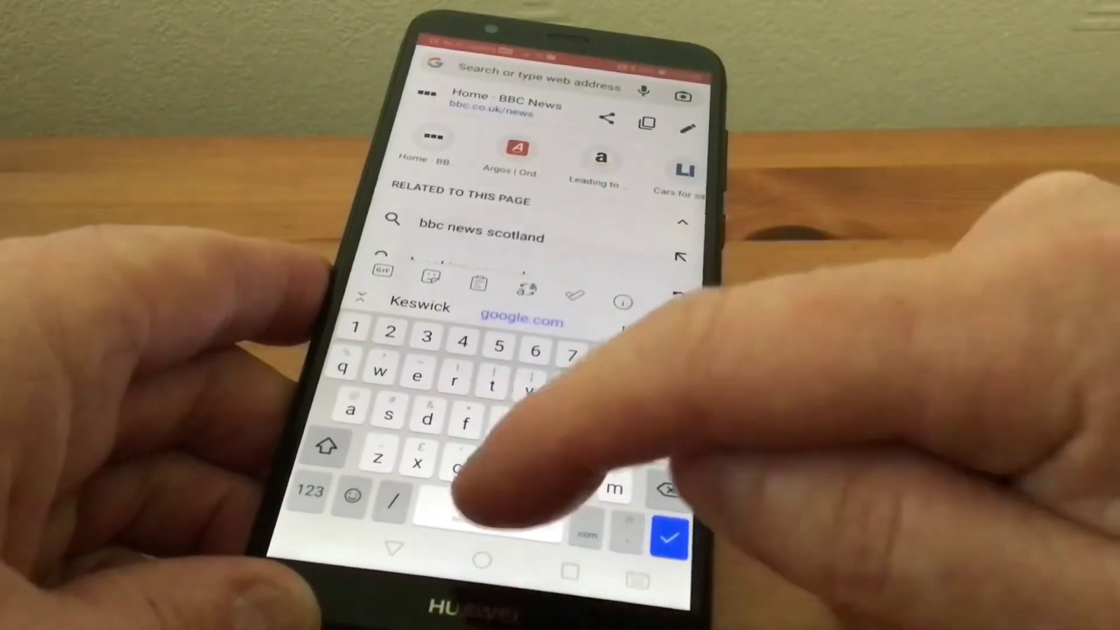
left_click(481, 560)
key("Home")
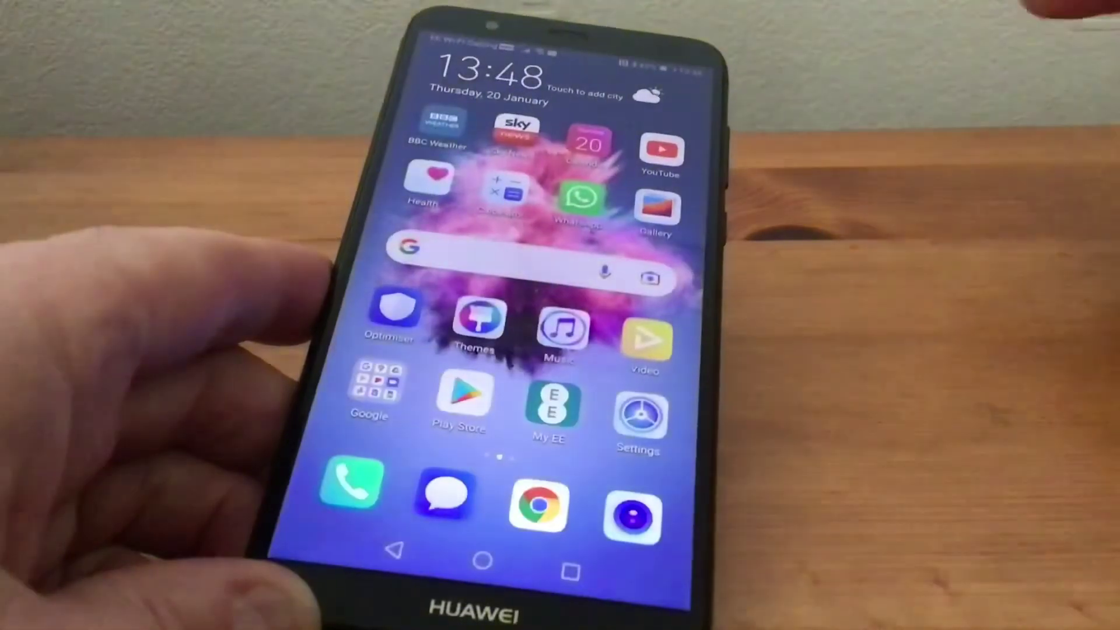